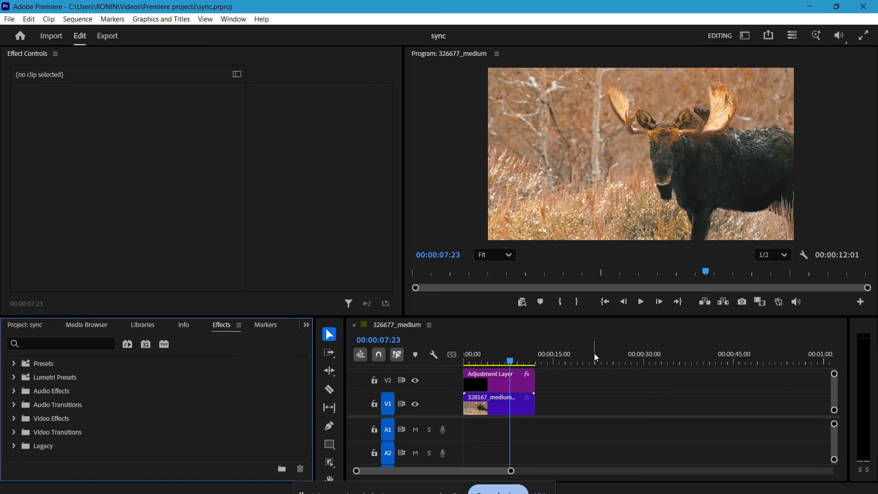
Step: Close Premiere and relaunch it from Creative Cloud with the Reset options dialog showing at startup
left_click(531, 336)
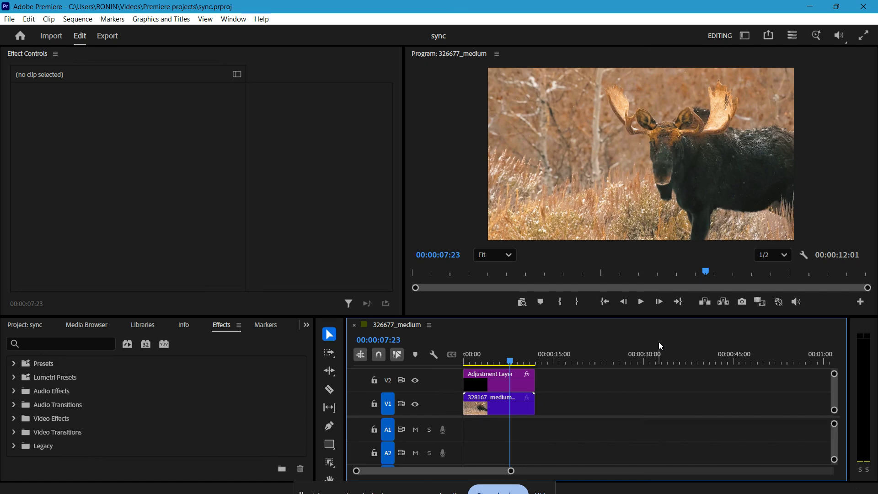
left_click(865, 4)
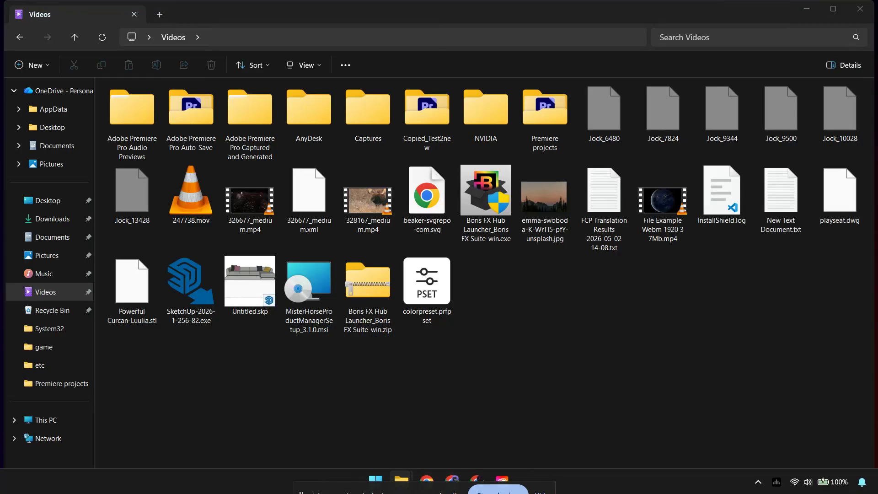
key("super+d")
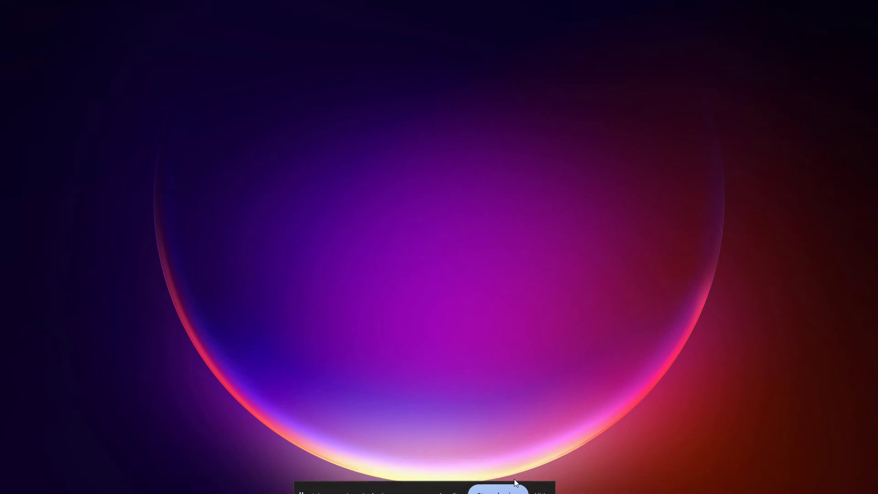
left_click(501, 480)
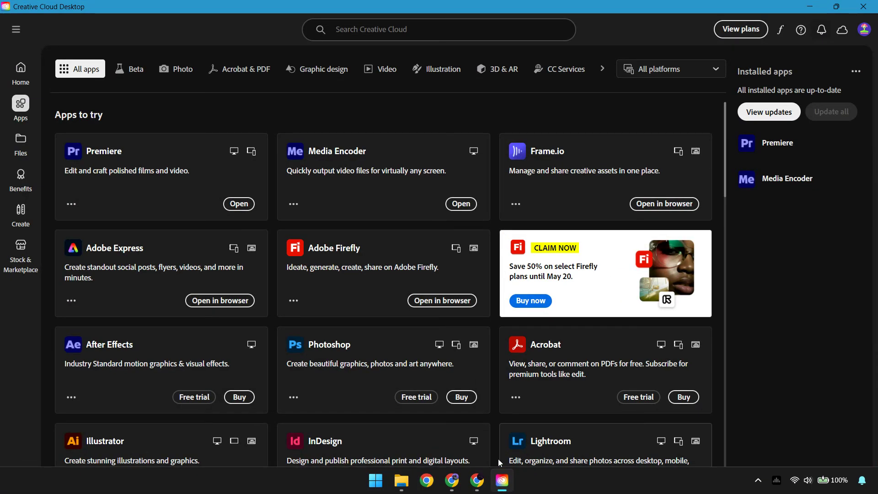
left_click(241, 206)
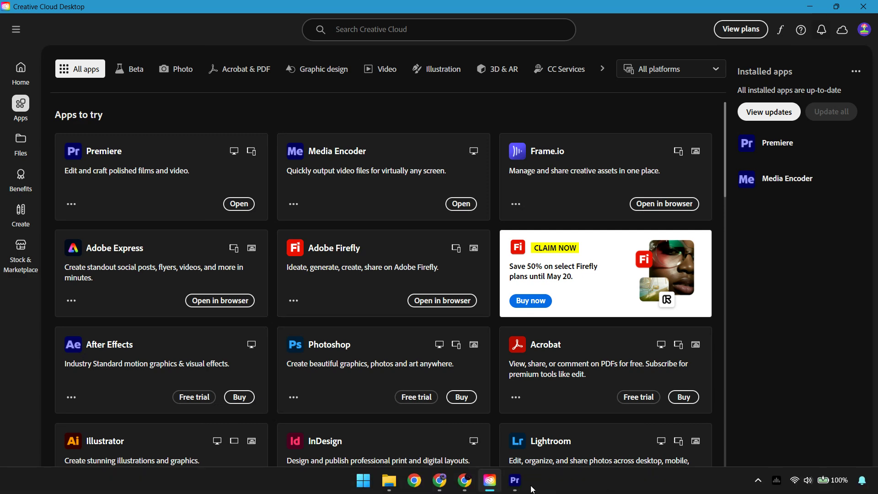
left_click(522, 486)
left_click(565, 421)
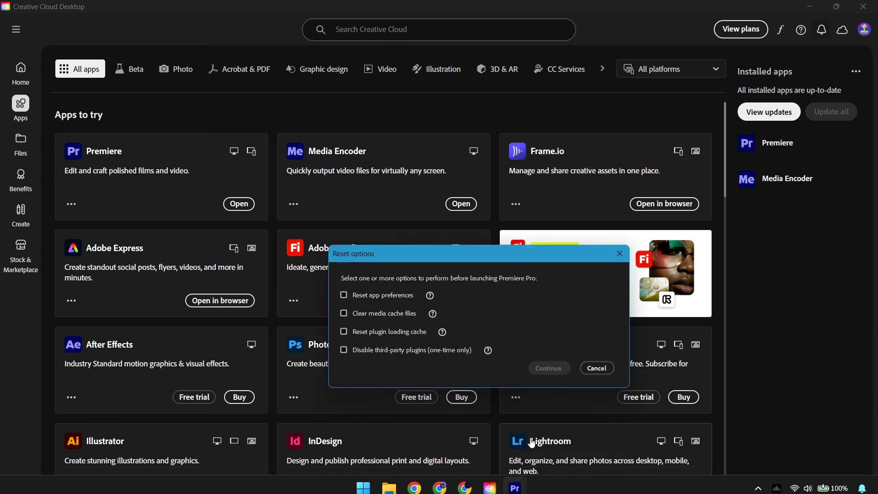
Step: Mark resetting app preferences, clearing media cache files, resetting the plugin loading cache and disabling third-party plugins, and cancel the Reset options
left_click_drag(481, 254, 440, 154)
left_click(309, 190)
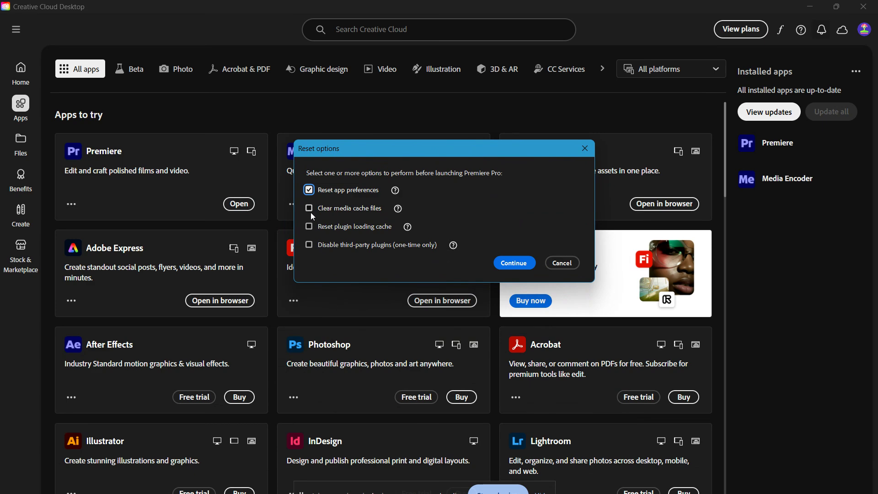
left_click(319, 209)
left_click(314, 228)
left_click(319, 247)
left_click(562, 263)
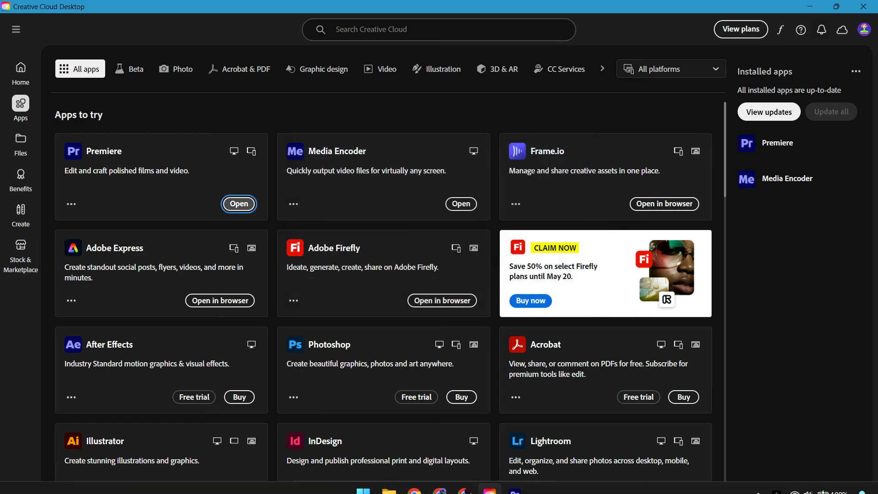
Step: Reopen the sync project in Premiere and reset the Editing workspace to its saved layout, bringing Effect Controls to the front
left_click(515, 478)
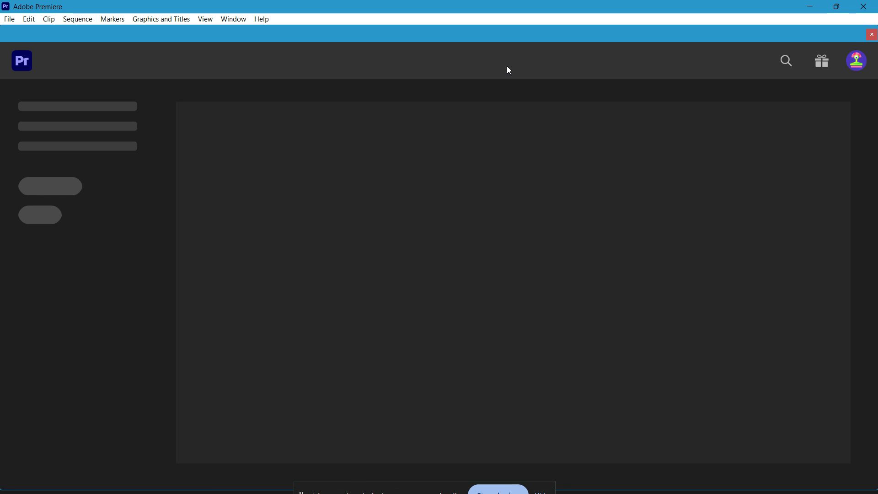
left_click(215, 396)
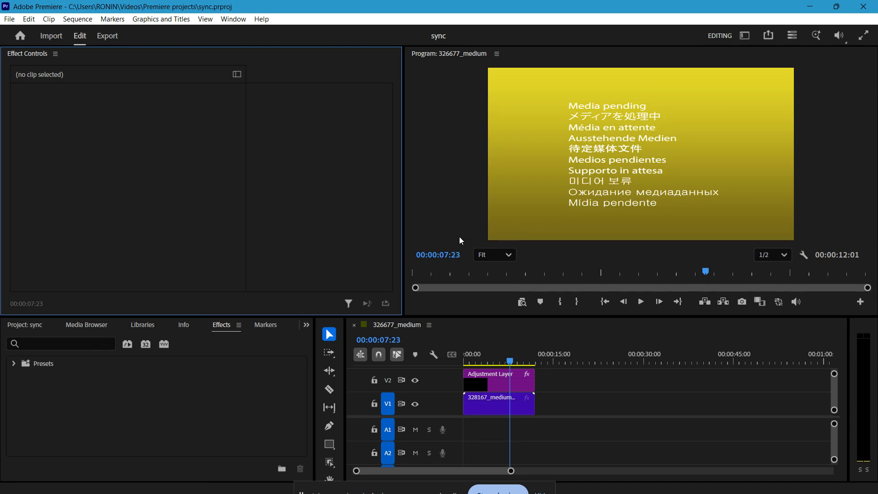
left_click(227, 18)
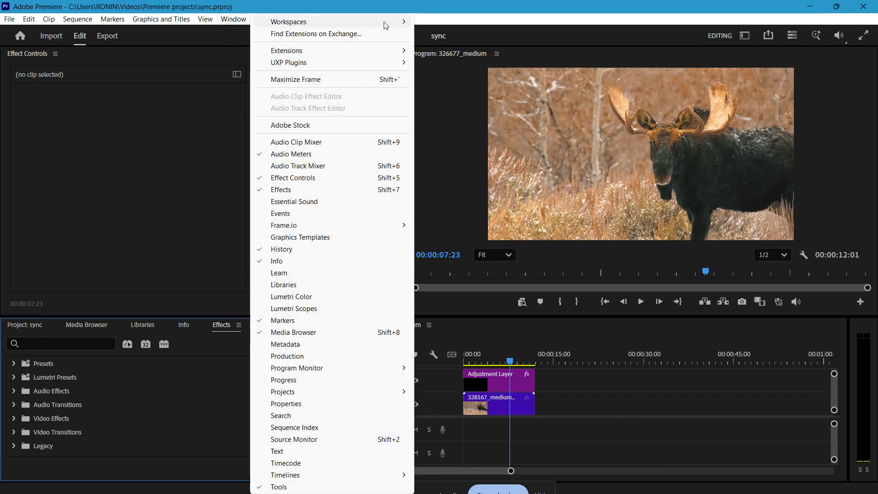
mouse_move(385, 26)
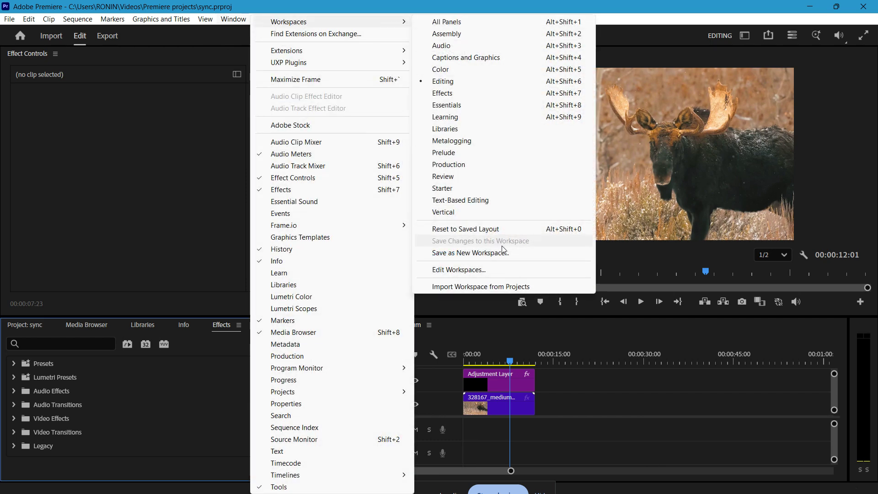
left_click(478, 232)
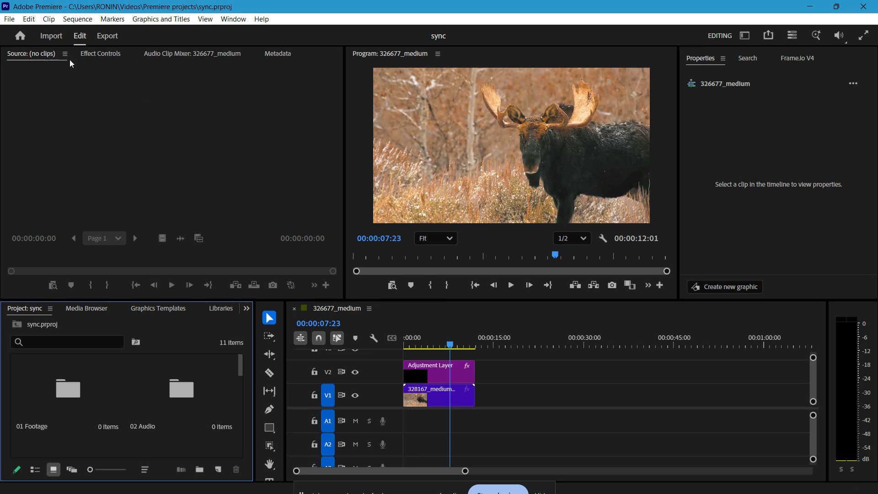
left_click(98, 54)
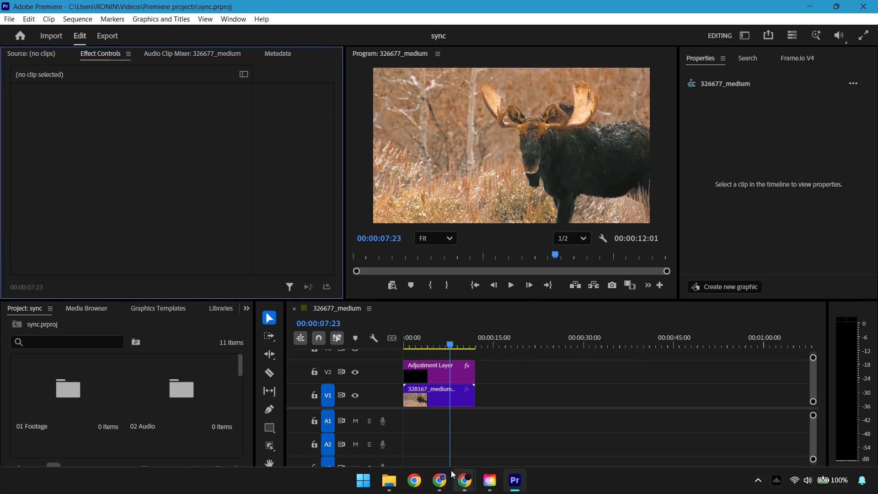
Step: Switch to File Explorer and open AppData\Roaming inside the user's profile folder on drive C
left_click(384, 482)
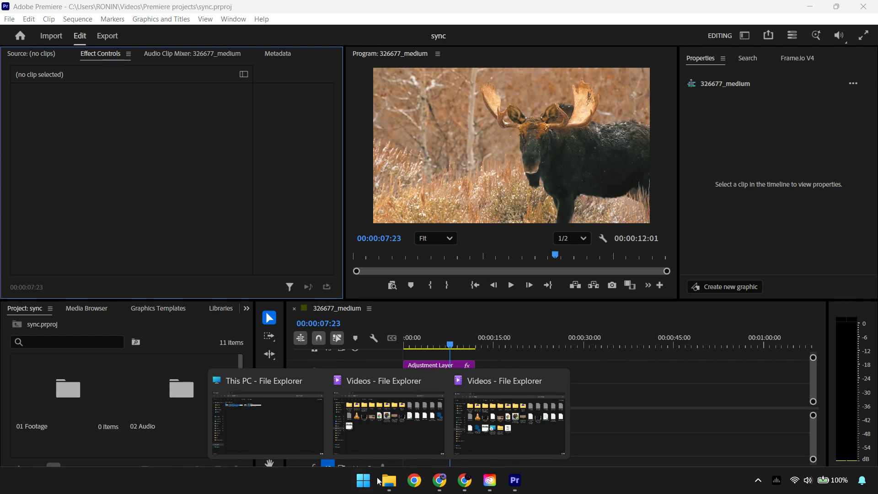
left_click(245, 423)
key("Return")
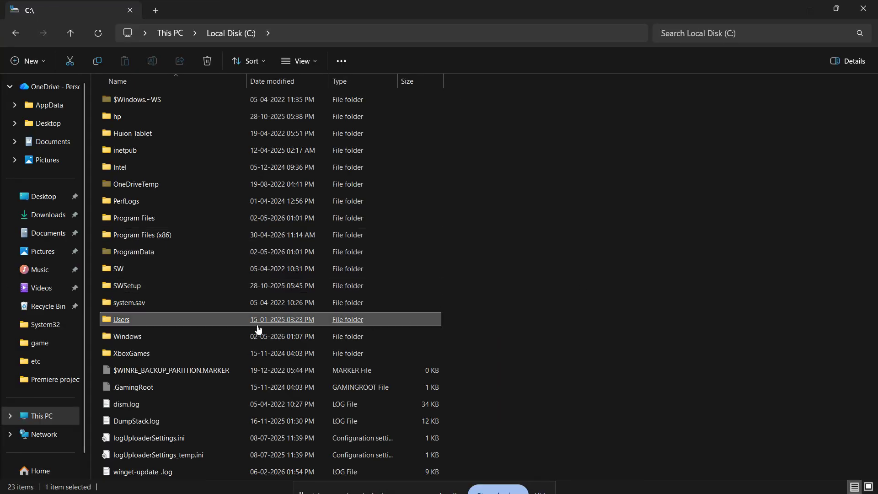
double_click(182, 325)
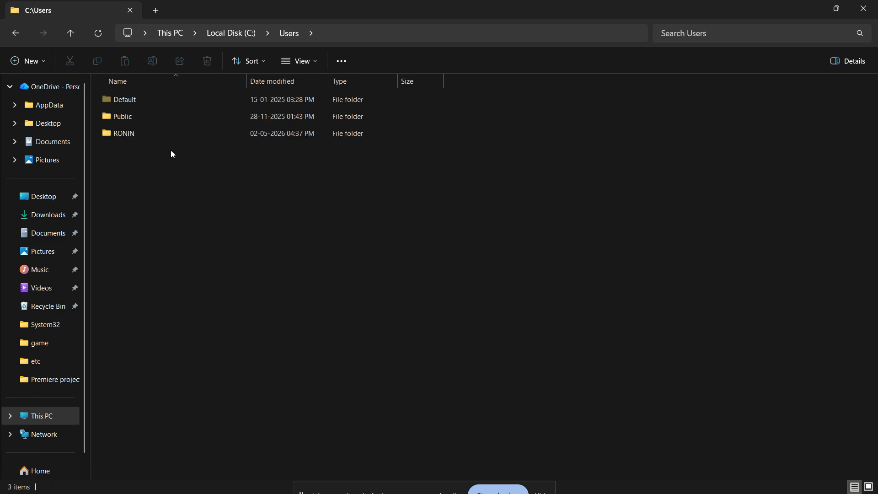
double_click(146, 137)
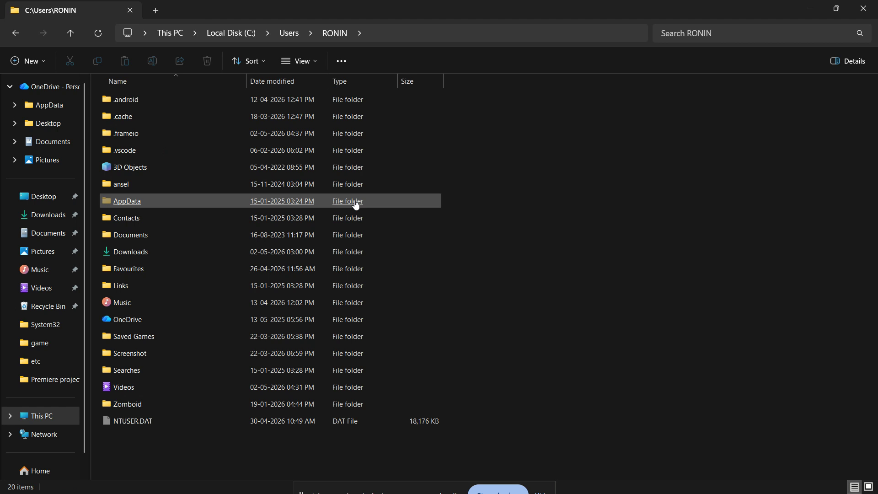
double_click(354, 201)
double_click(240, 135)
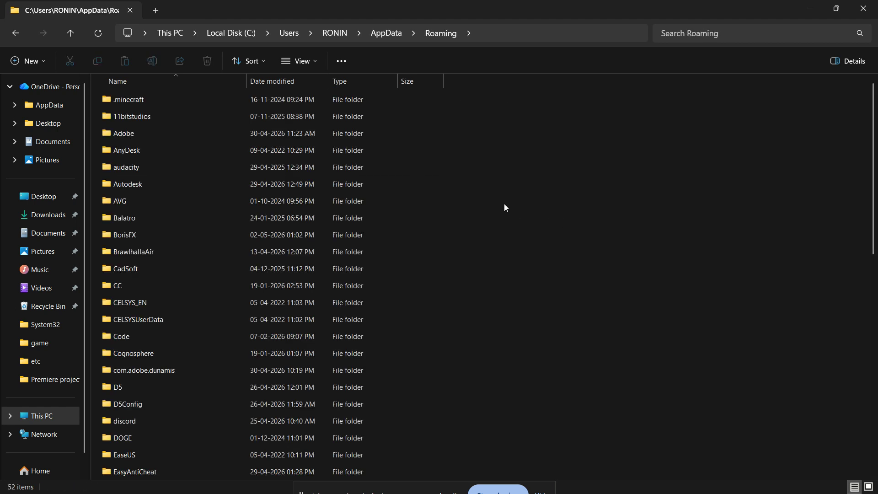
Step: Open Adobe\Premiere Pro\26.0 within the Roaming folder and examine its settings folders and files
type("python")
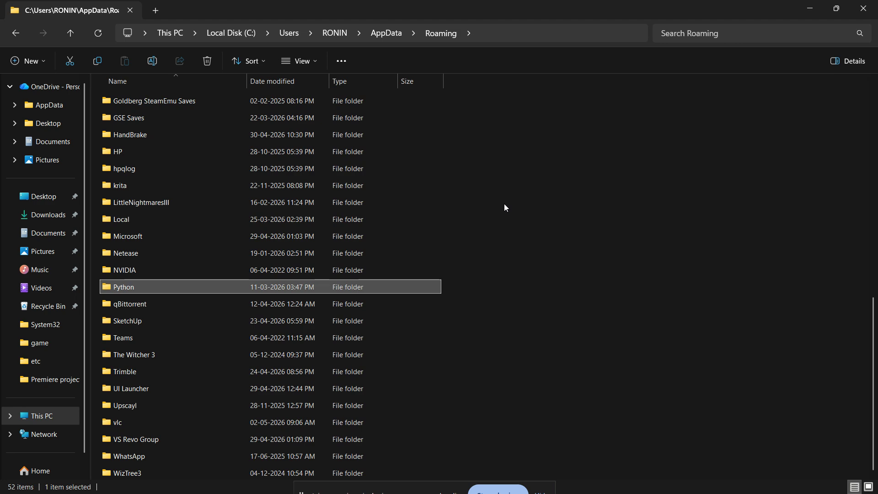
key("Home")
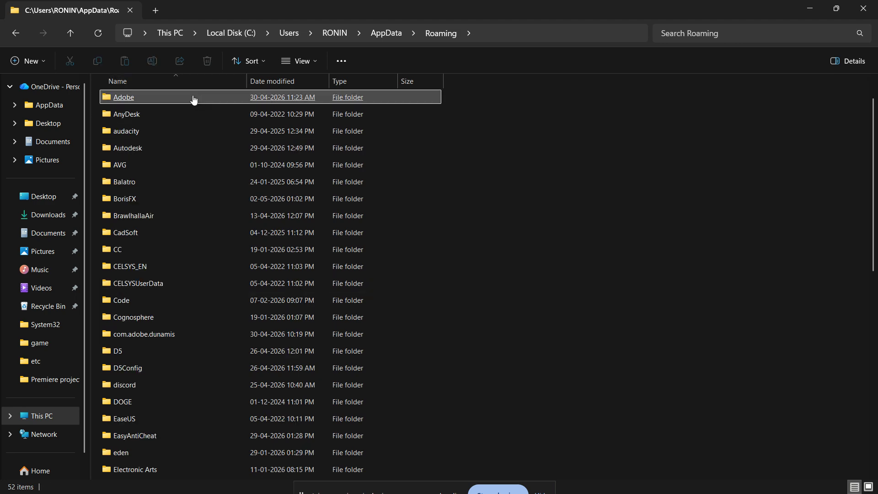
double_click(193, 97)
type("p")
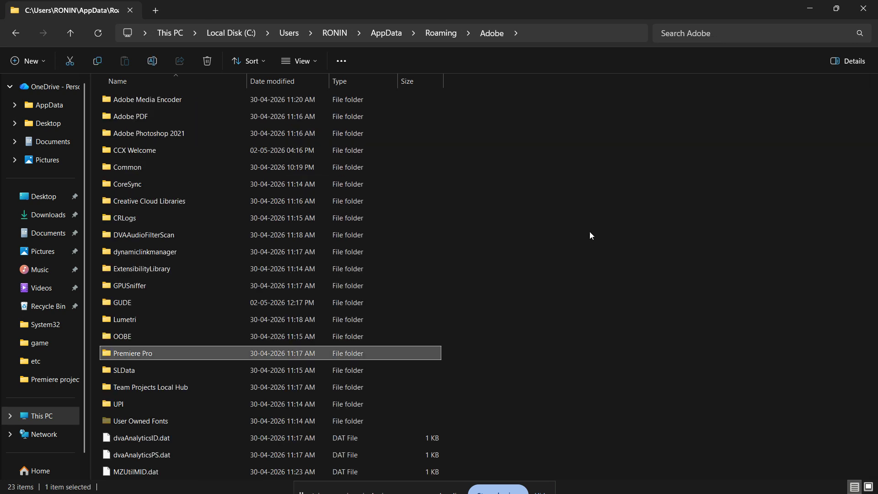
double_click(158, 353)
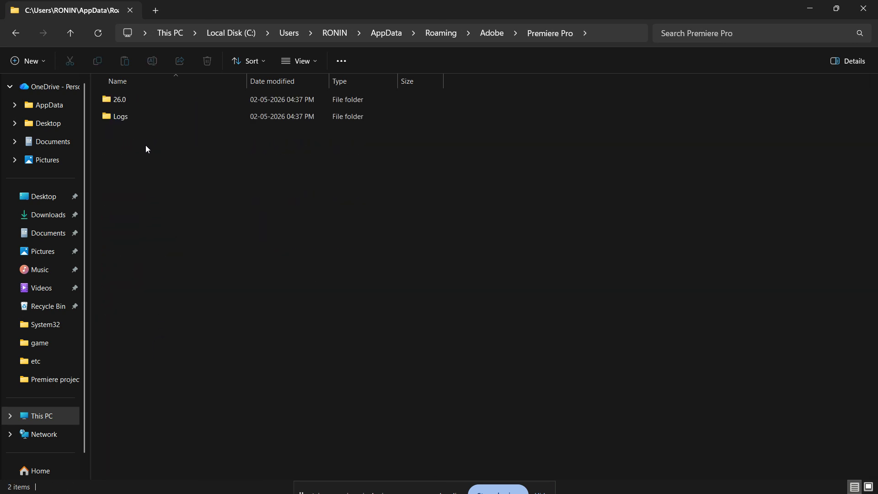
double_click(149, 99)
left_click(149, 99)
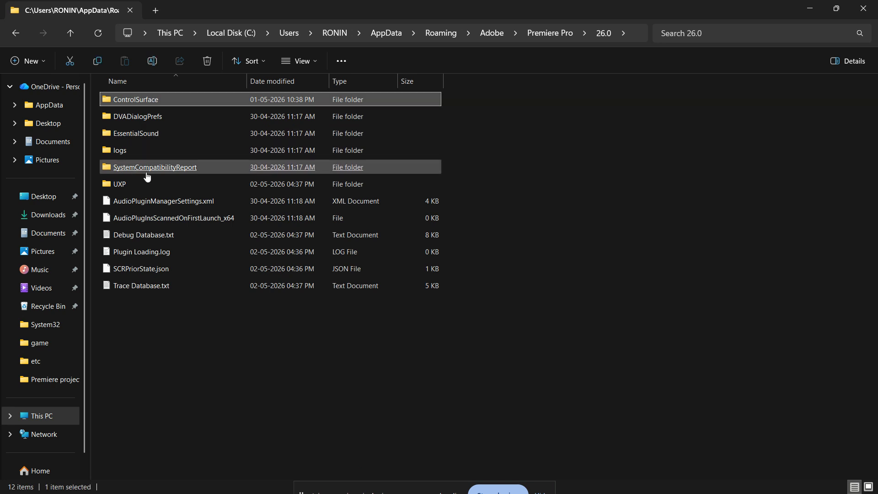
left_click(190, 338)
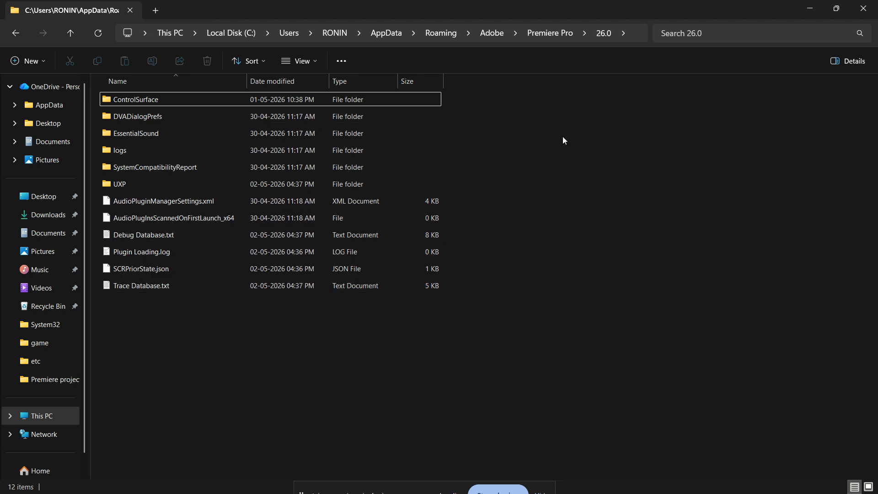
left_click(255, 100)
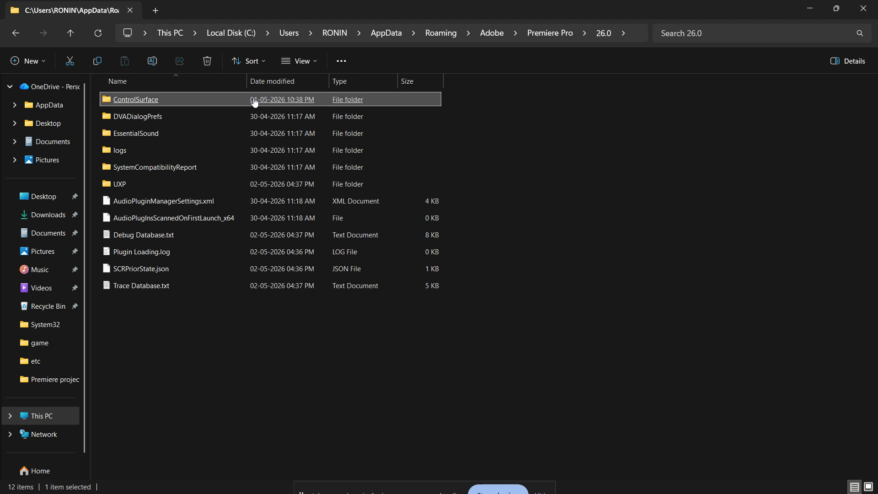
left_click(269, 133)
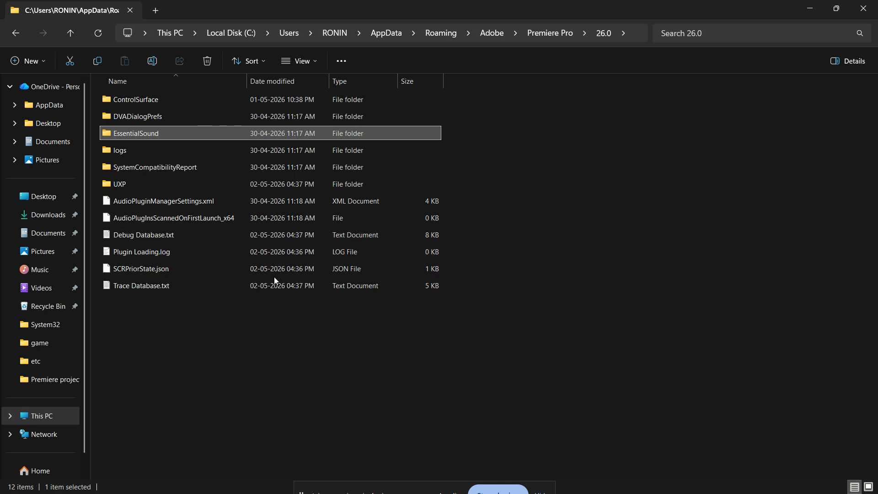
Step: Go to Documents, open Adobe\Premiere Pro\26.0 and look inside the user's Premiere profile folder
left_click(42, 233)
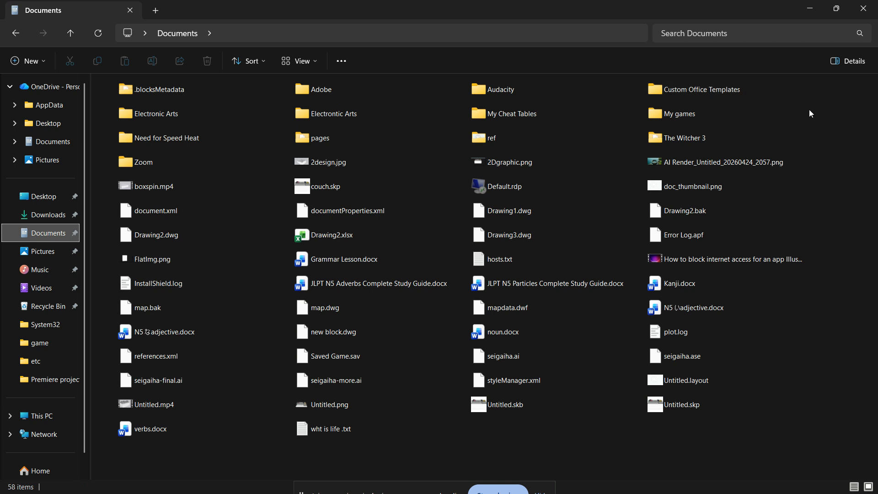
key("p")
key("l")
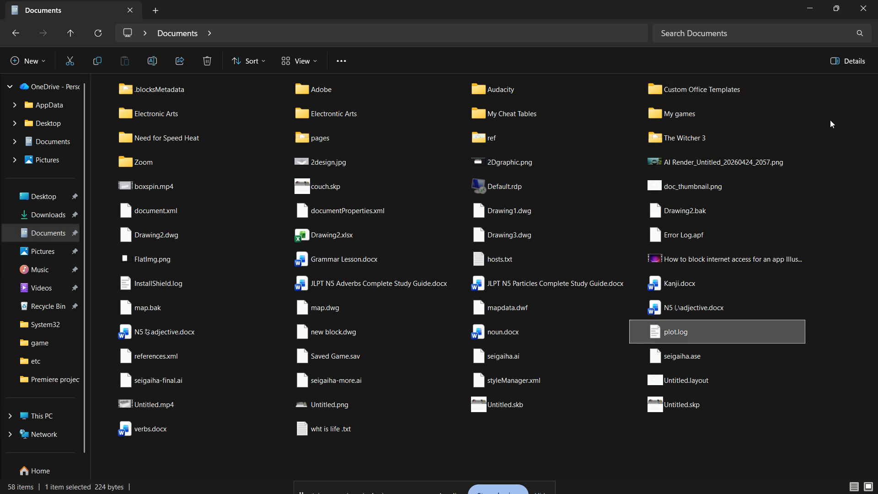
left_click(829, 119)
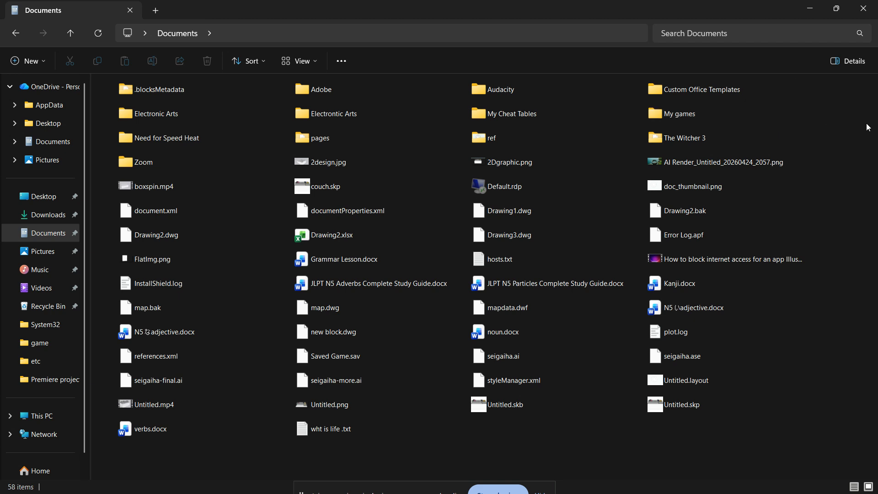
double_click(389, 96)
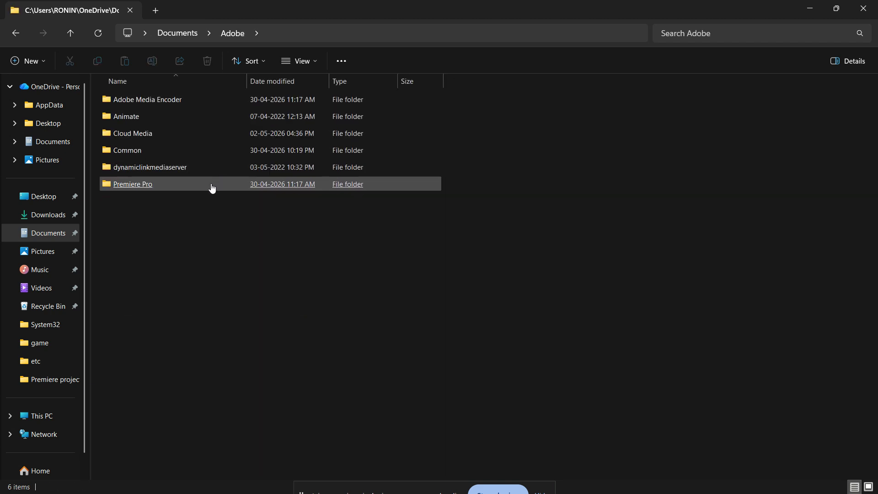
double_click(198, 189)
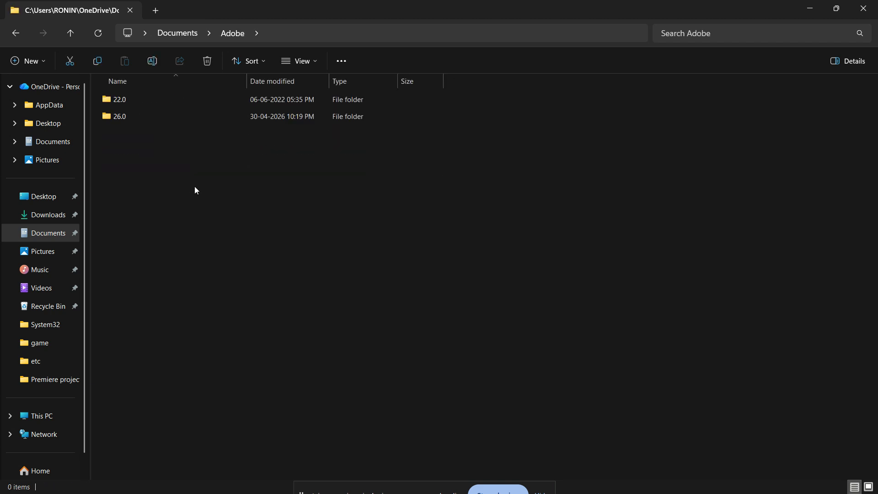
double_click(169, 118)
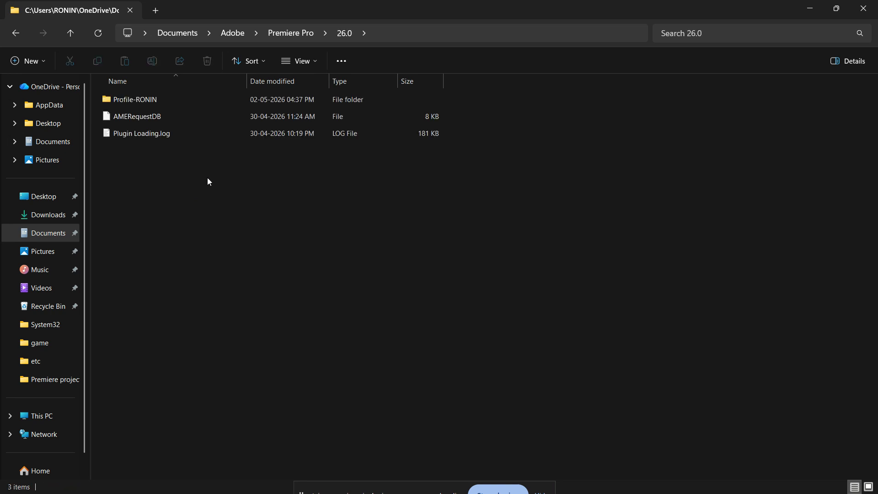
double_click(162, 101)
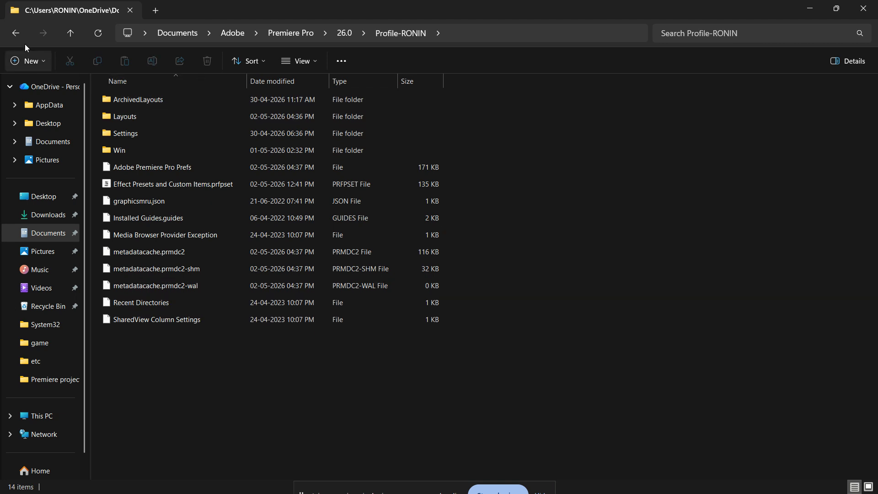
Step: Return to the 26.0 folder, view the operations available for the profile folder without choosing one, and switch back to Premiere
left_click(15, 33)
right_click(123, 103)
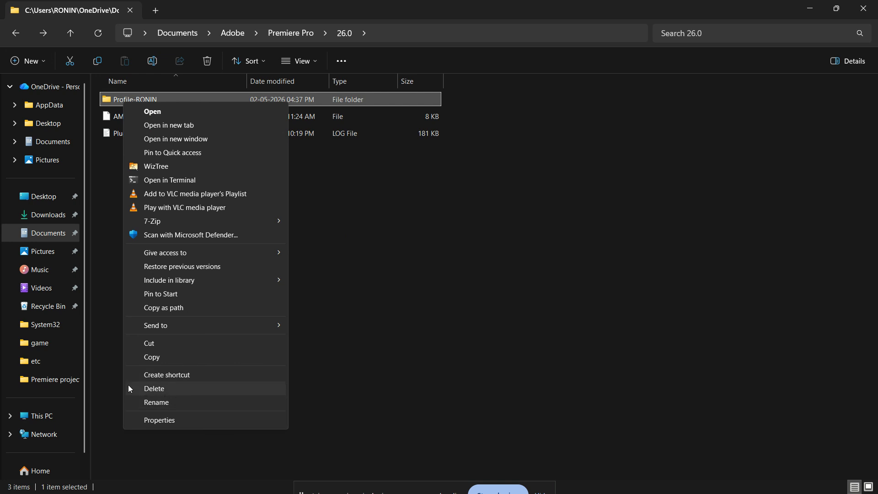
left_click(564, 358)
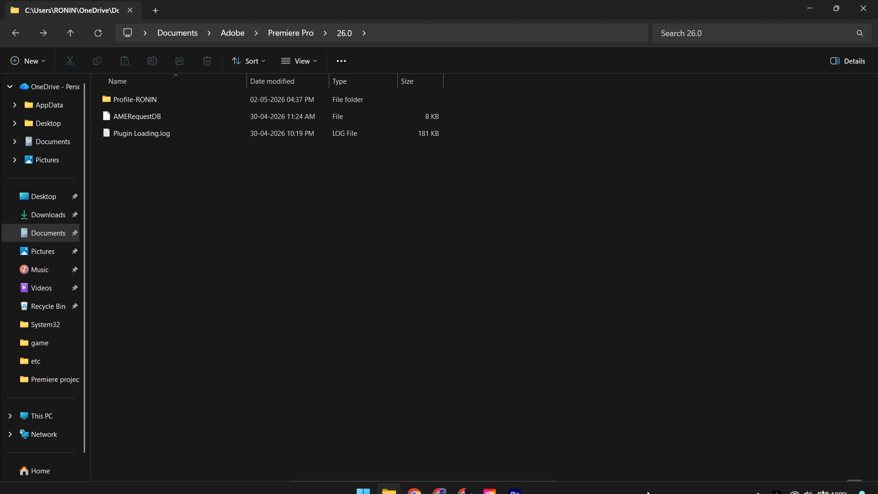
left_click(514, 480)
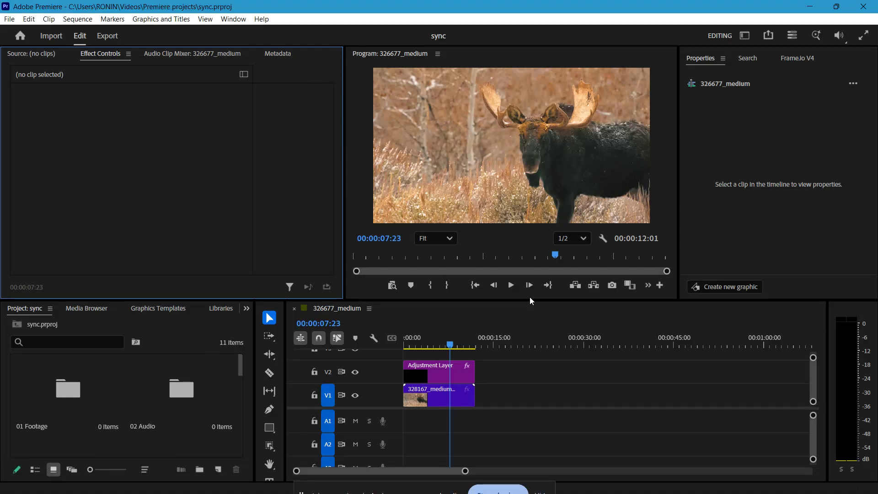